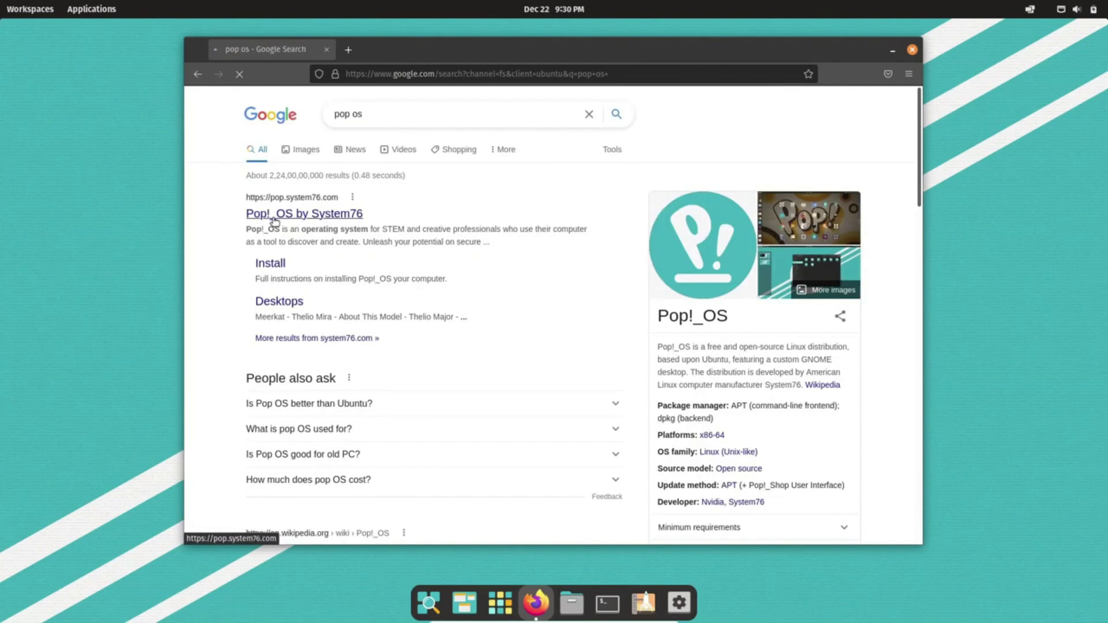
# Open the 'Pop!_OS by System76' result from the Google search for pop os
pyautogui.click(273, 219)
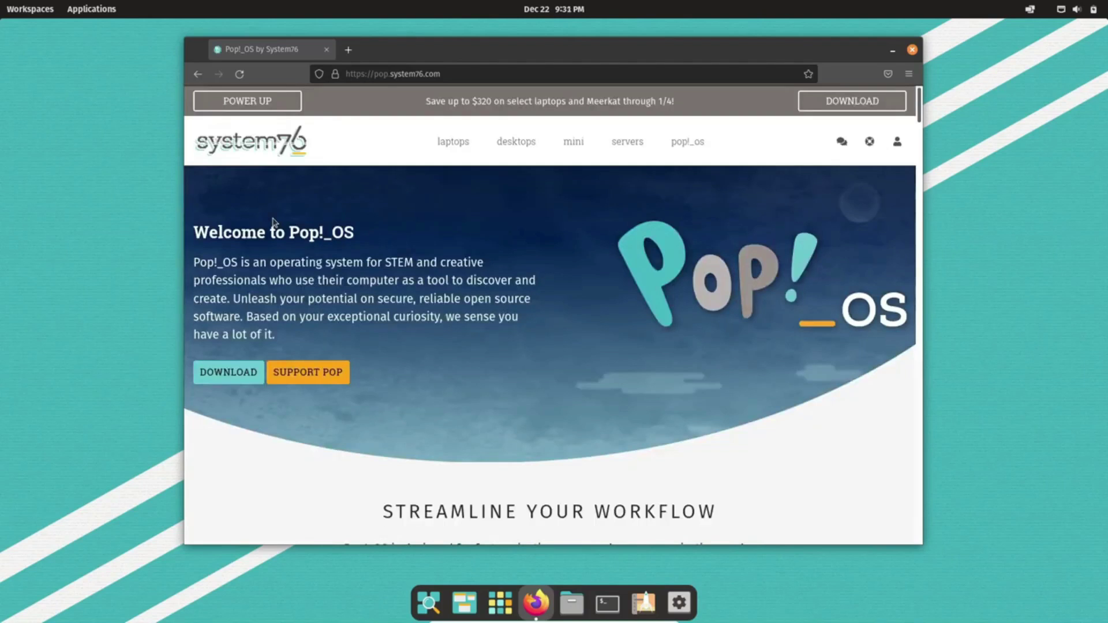
pyautogui.scroll(-5, 470, 303)
pyautogui.scroll(-2, 470, 303)
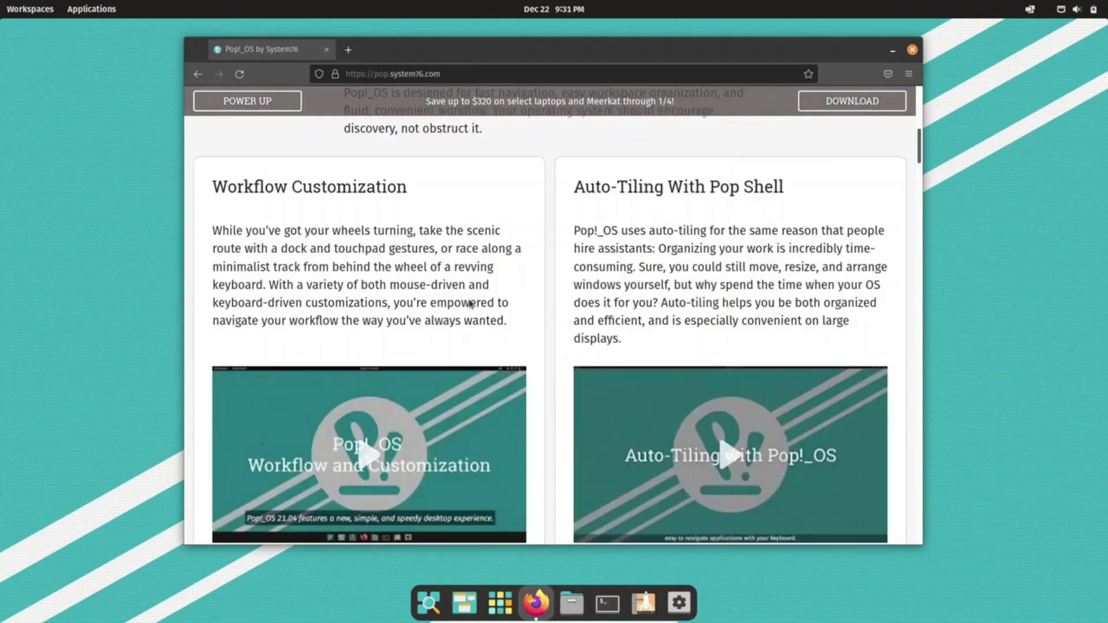
pyautogui.scroll(-2, 470, 303)
pyautogui.scroll(-5, 470, 303)
pyautogui.scroll(-3, 470, 303)
pyautogui.scroll(-3, 470, 303)
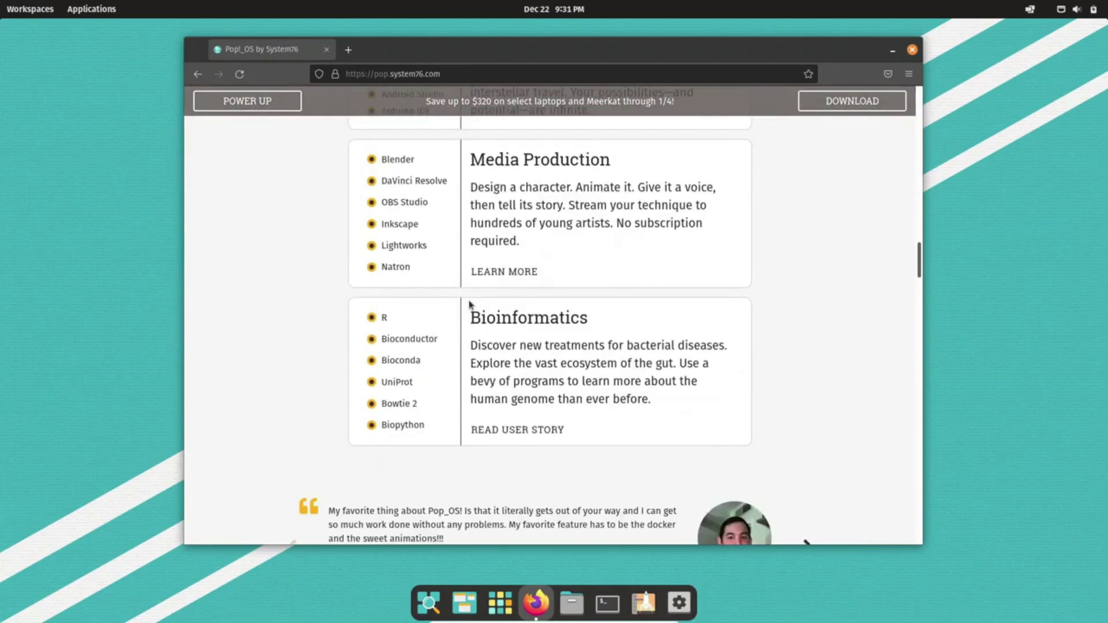
pyautogui.scroll(-2, 471, 303)
pyautogui.scroll(-3, 471, 309)
pyautogui.scroll(-3, 471, 308)
pyautogui.scroll(3, 470, 308)
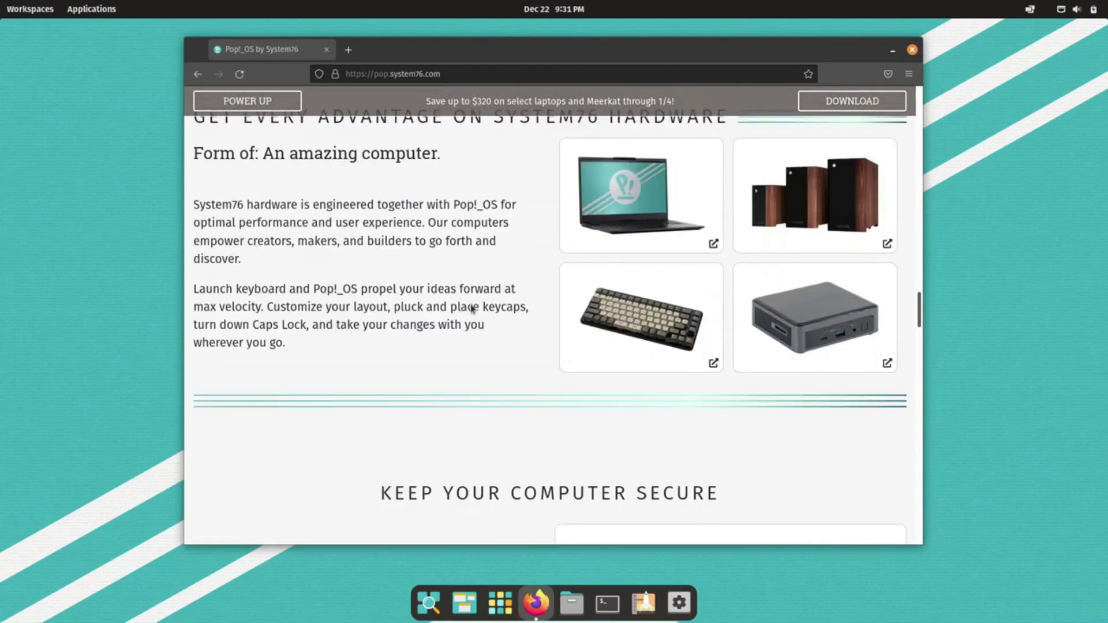
pyautogui.scroll(2, 471, 309)
pyautogui.scroll(3, 472, 309)
pyautogui.scroll(1, 290, 315)
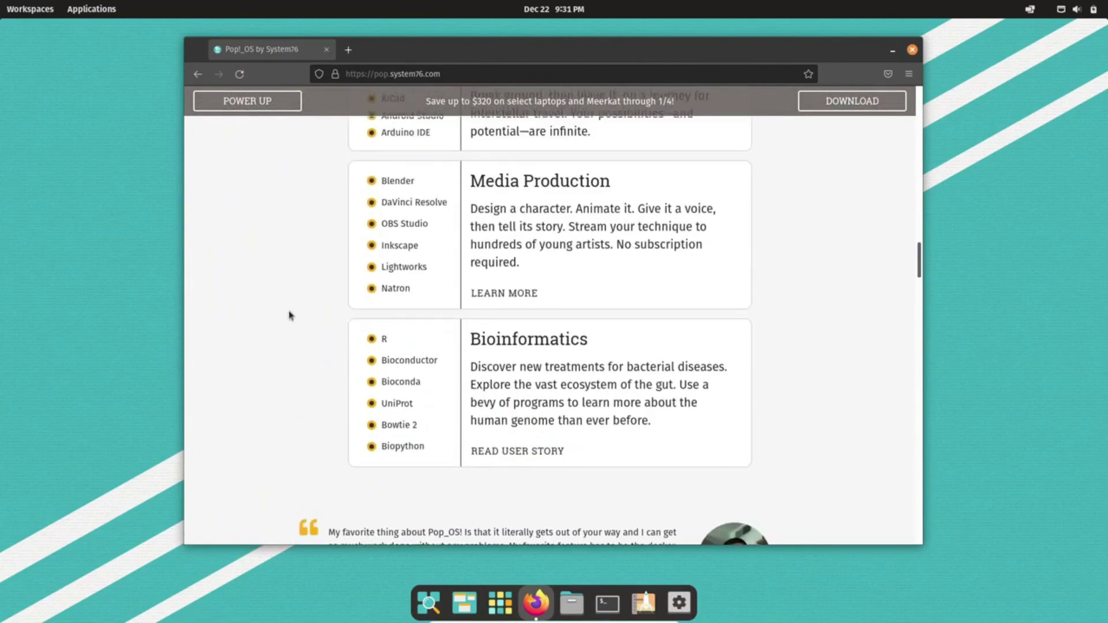
pyautogui.scroll(2, 290, 315)
pyautogui.scroll(2, 291, 315)
pyautogui.scroll(1, 289, 315)
pyautogui.scroll(1, 290, 315)
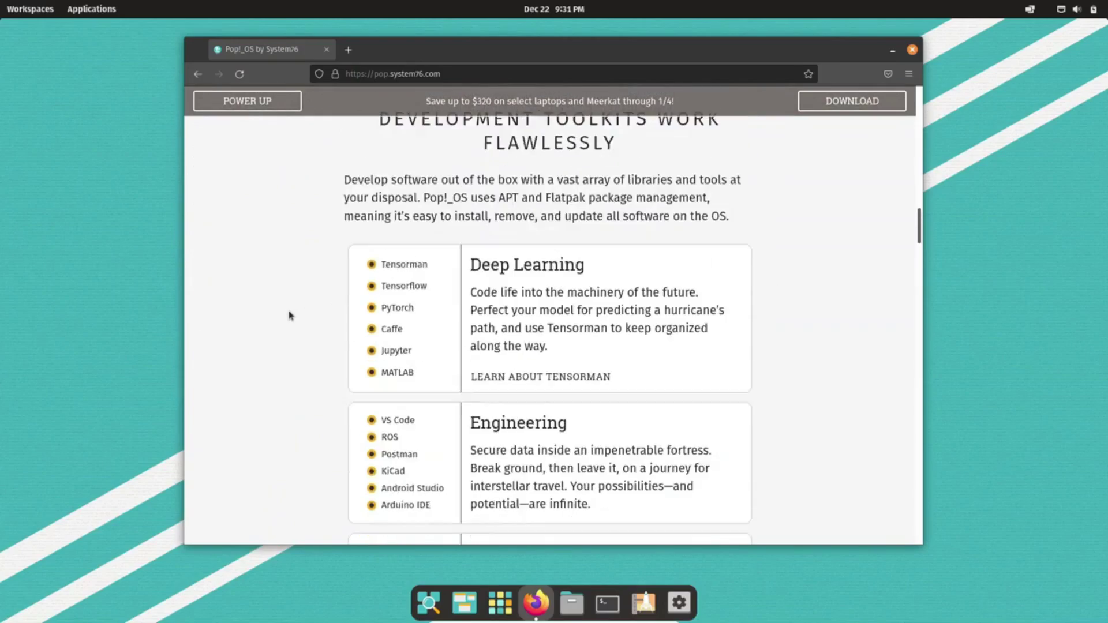
pyautogui.scroll(3, 290, 315)
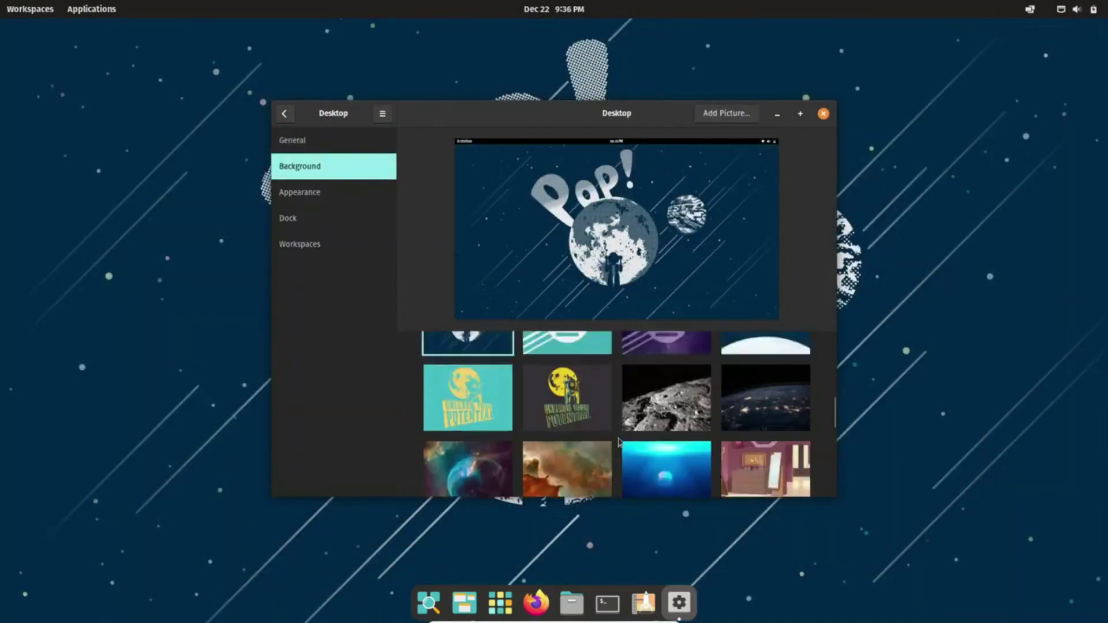
# Set Dock Icon Click Action to 'Launch, Minimize, or Preview Windows' under Desktop appearance
pyautogui.click(317, 191)
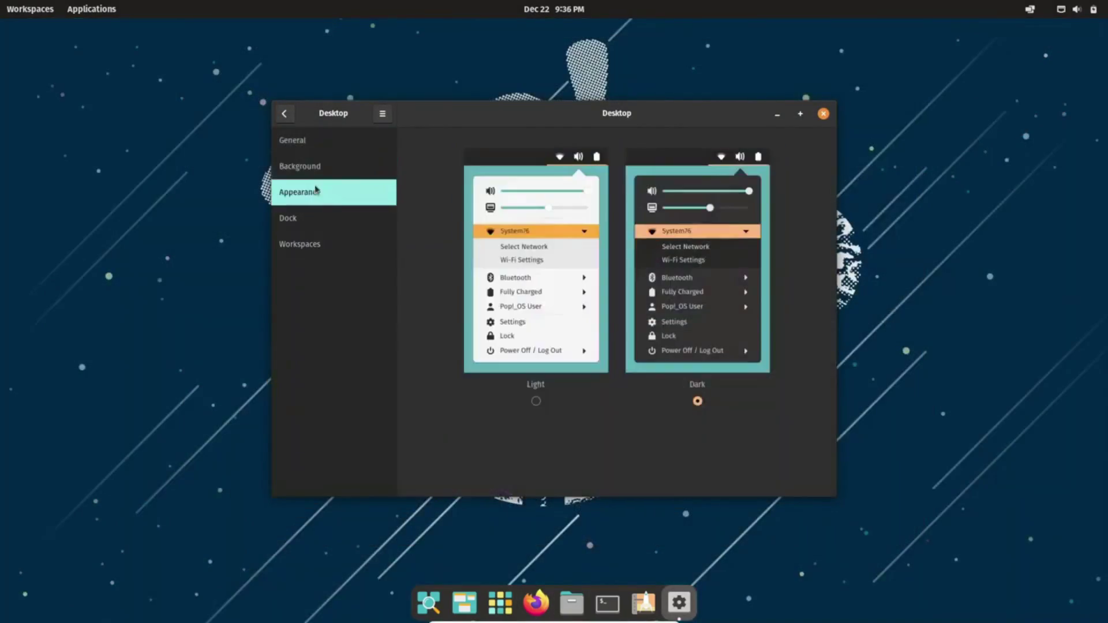
pyautogui.click(328, 218)
pyautogui.scroll(-2, 700, 364)
pyautogui.click(700, 313)
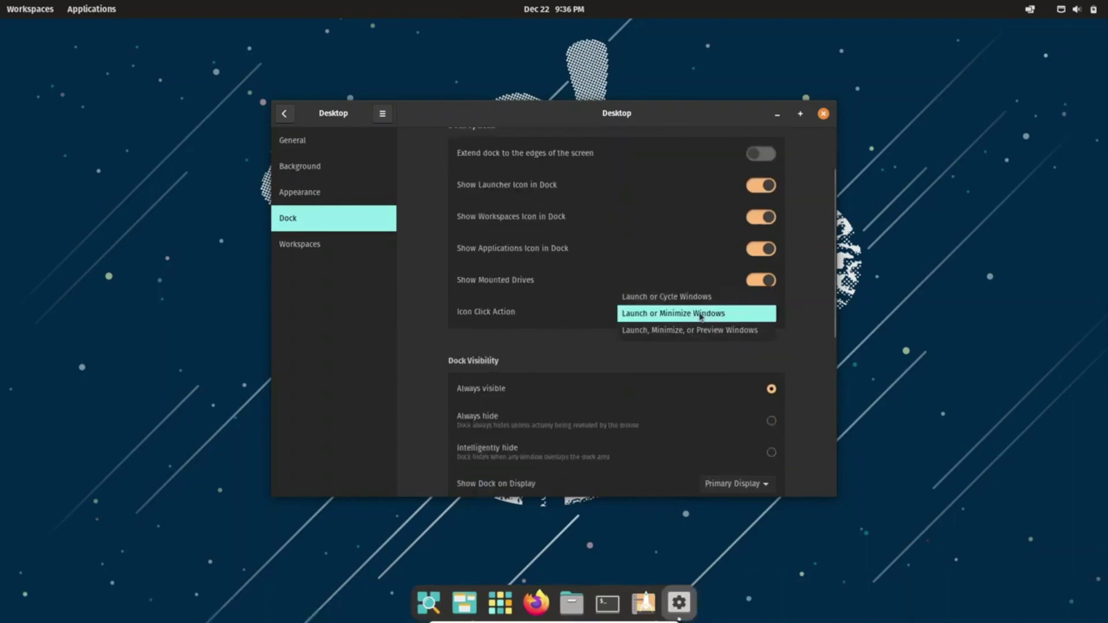
pyautogui.click(683, 329)
pyautogui.scroll(-6, 688, 355)
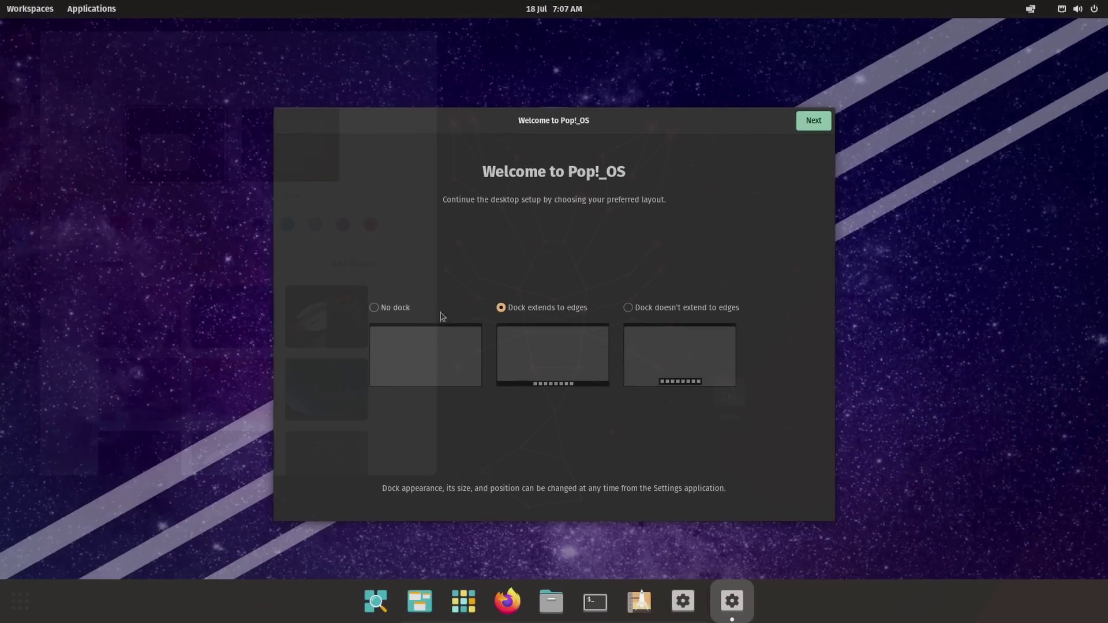
# Preview the no-dock and short-dock layouts, then keep 'Dock extends to edges' and continue
pyautogui.click(397, 311)
pyautogui.click(524, 313)
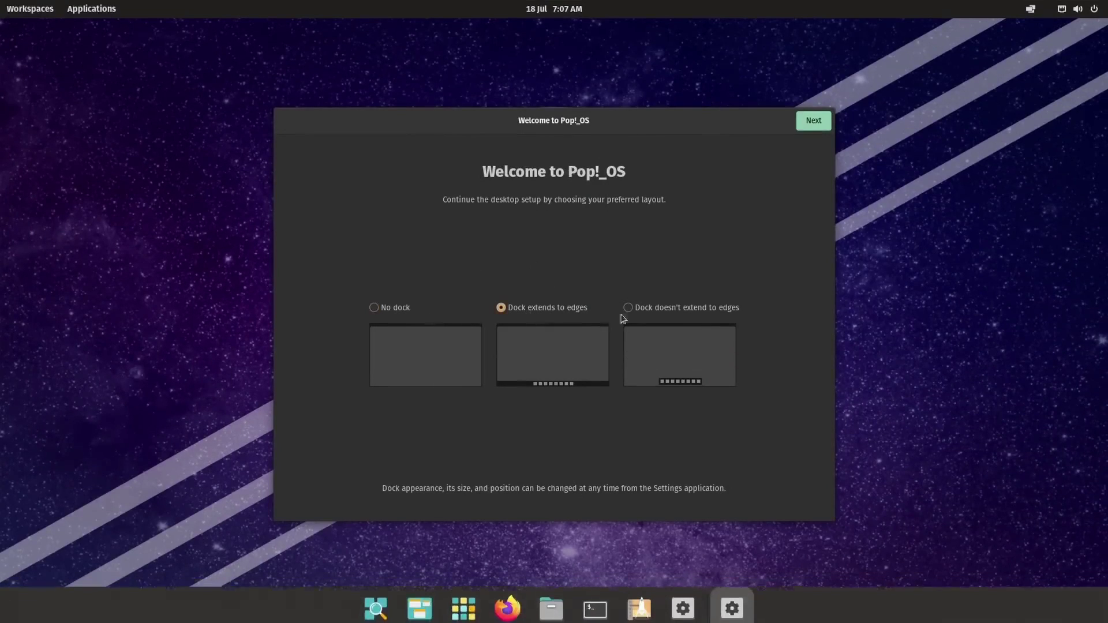
pyautogui.click(656, 314)
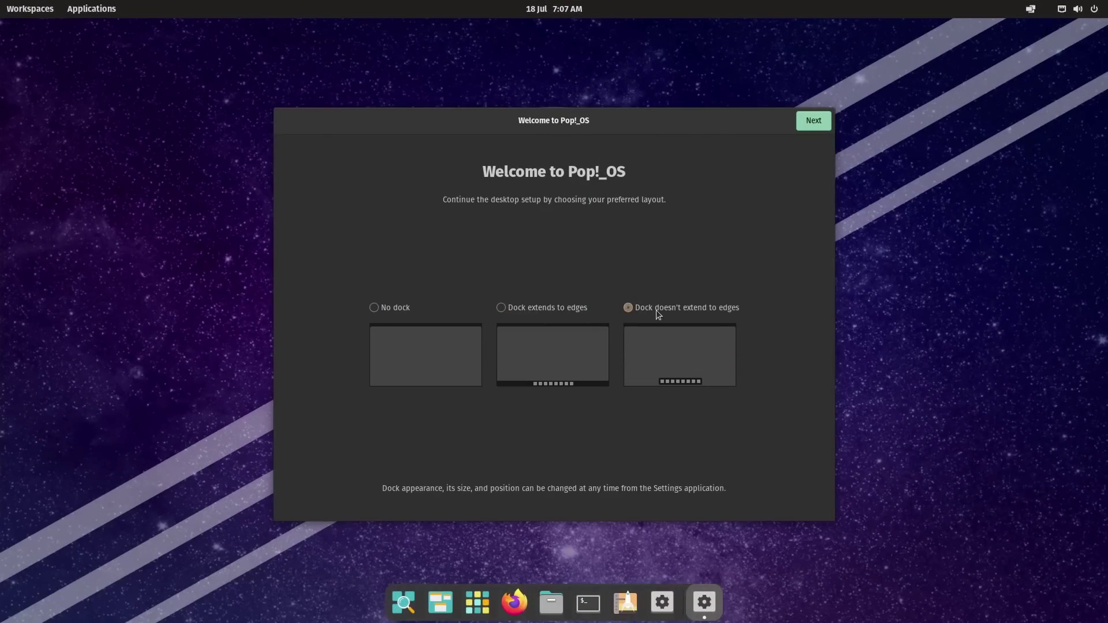
pyautogui.click(535, 312)
pyautogui.click(376, 309)
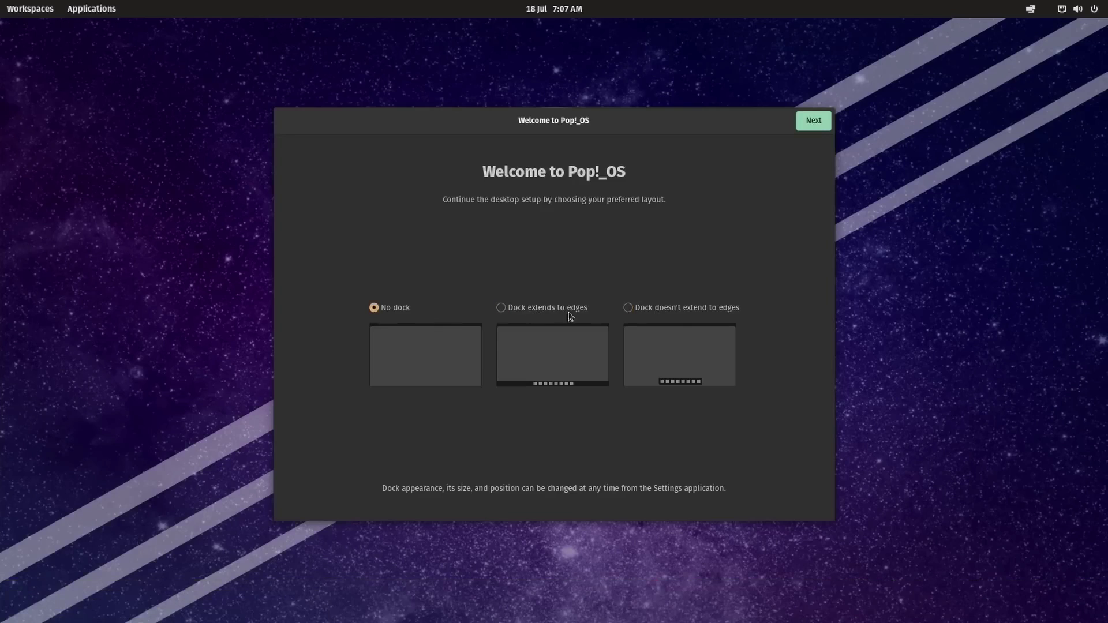
pyautogui.click(568, 314)
pyautogui.click(811, 123)
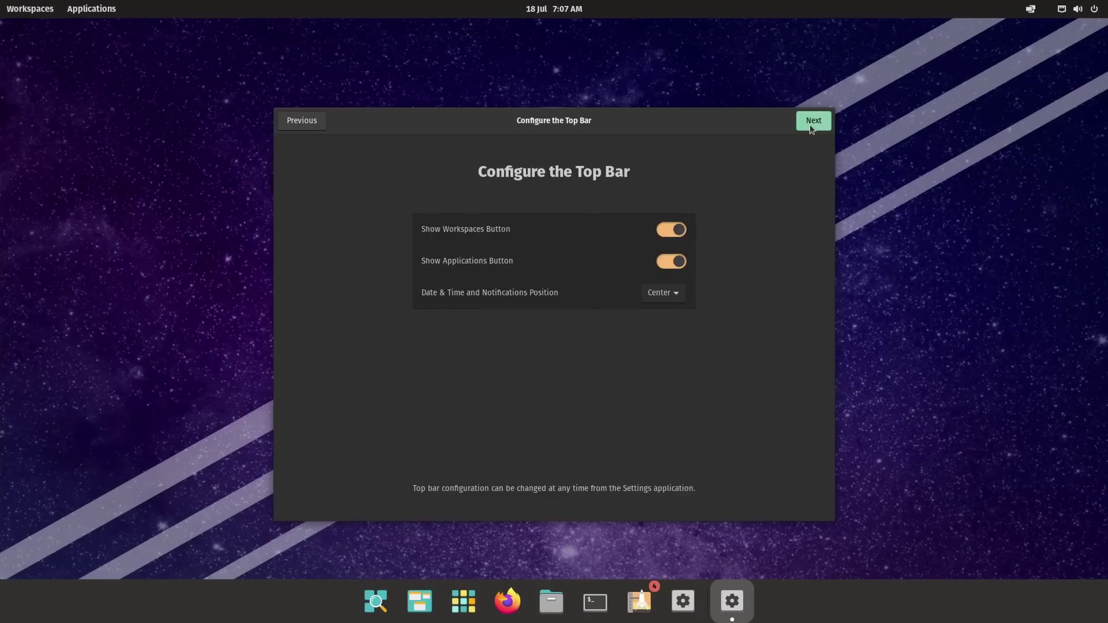
# Toggle the top bar's Applications and Workspaces buttons off and back on
pyautogui.click(672, 263)
pyautogui.click(672, 261)
pyautogui.click(676, 233)
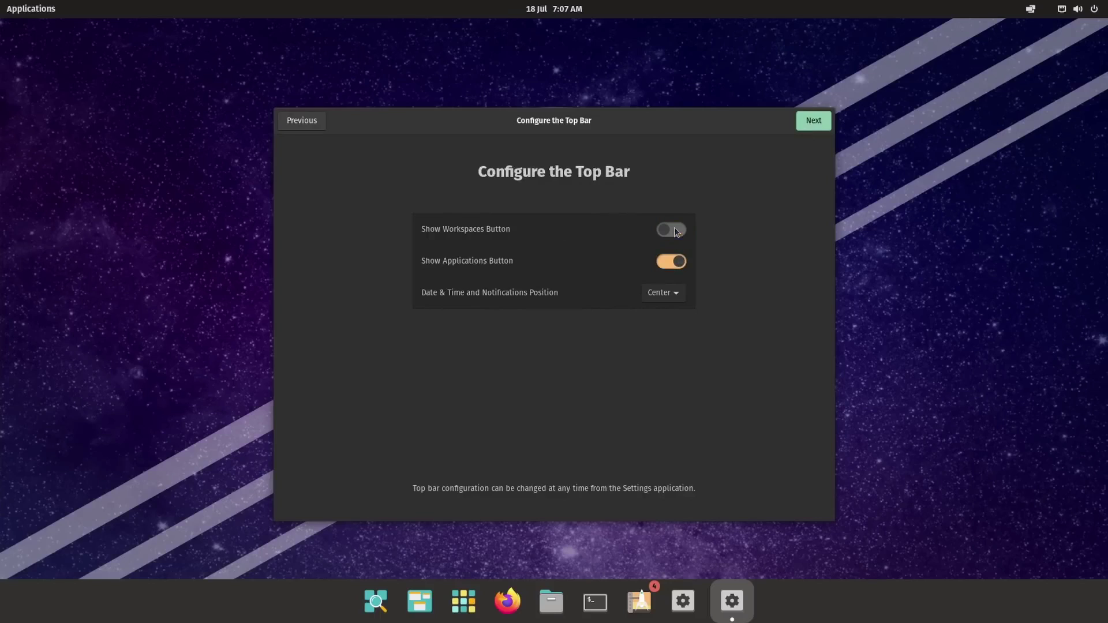
pyautogui.click(676, 232)
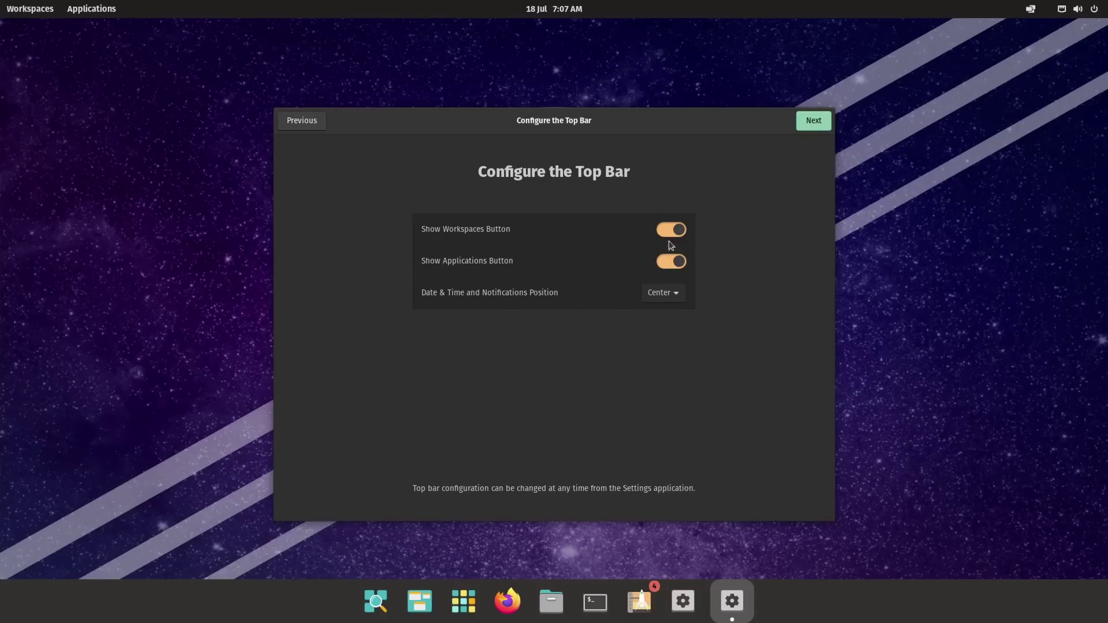
# Move the top bar clock to the left, then to the right
pyautogui.click(663, 293)
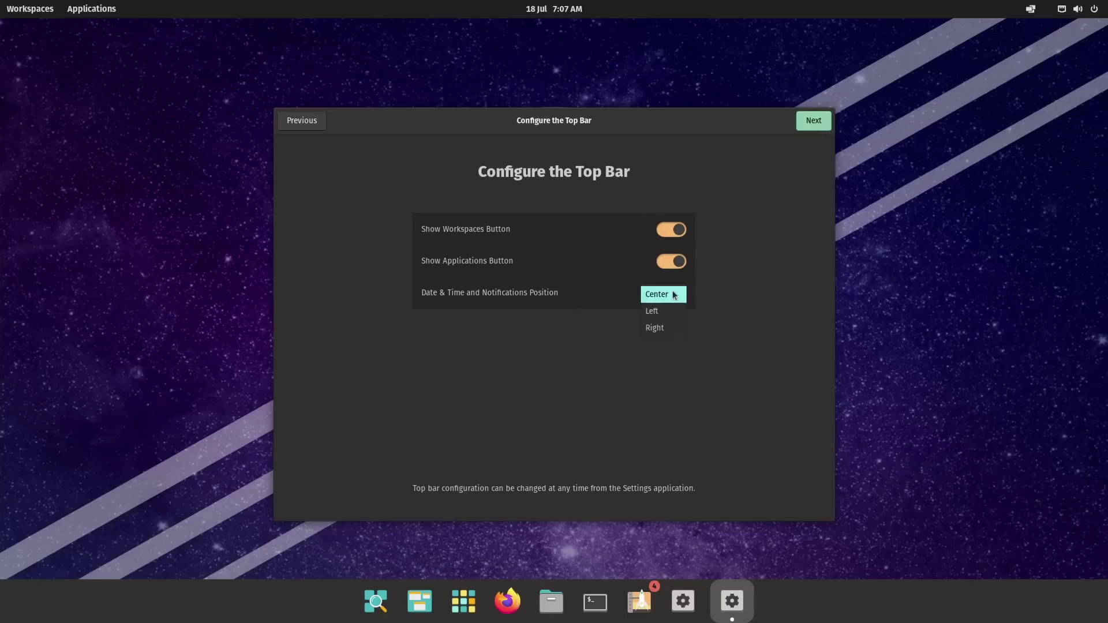
pyautogui.click(664, 316)
pyautogui.click(663, 293)
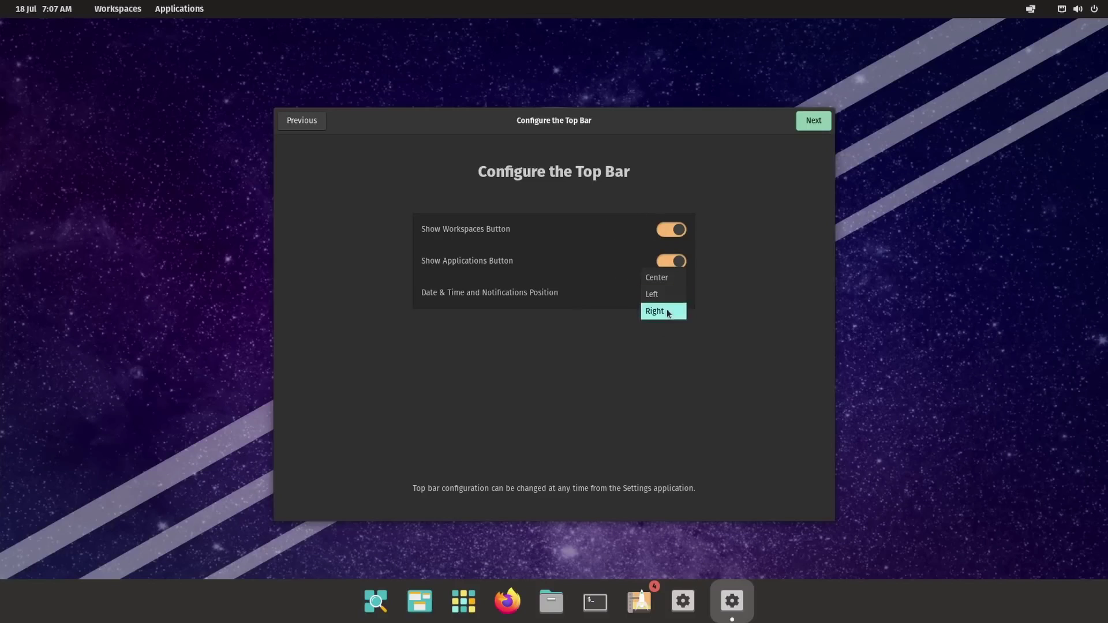
pyautogui.click(664, 312)
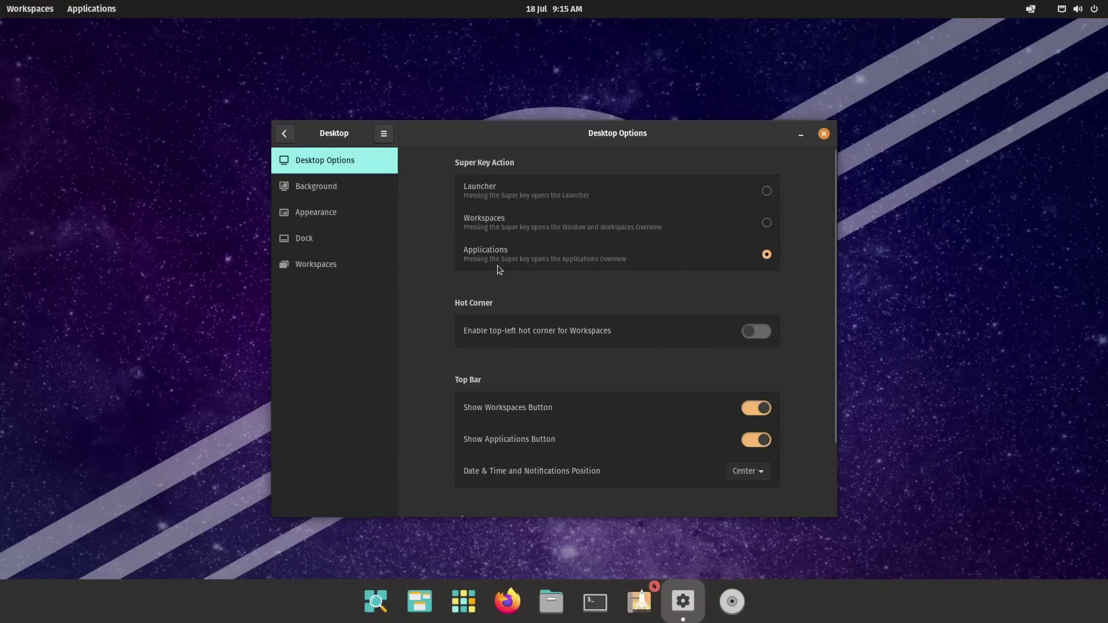
# Make the Super key open the Launcher, close Settings, and open the Applications library
pyautogui.click(766, 190)
pyautogui.click(823, 133)
pyautogui.click(463, 600)
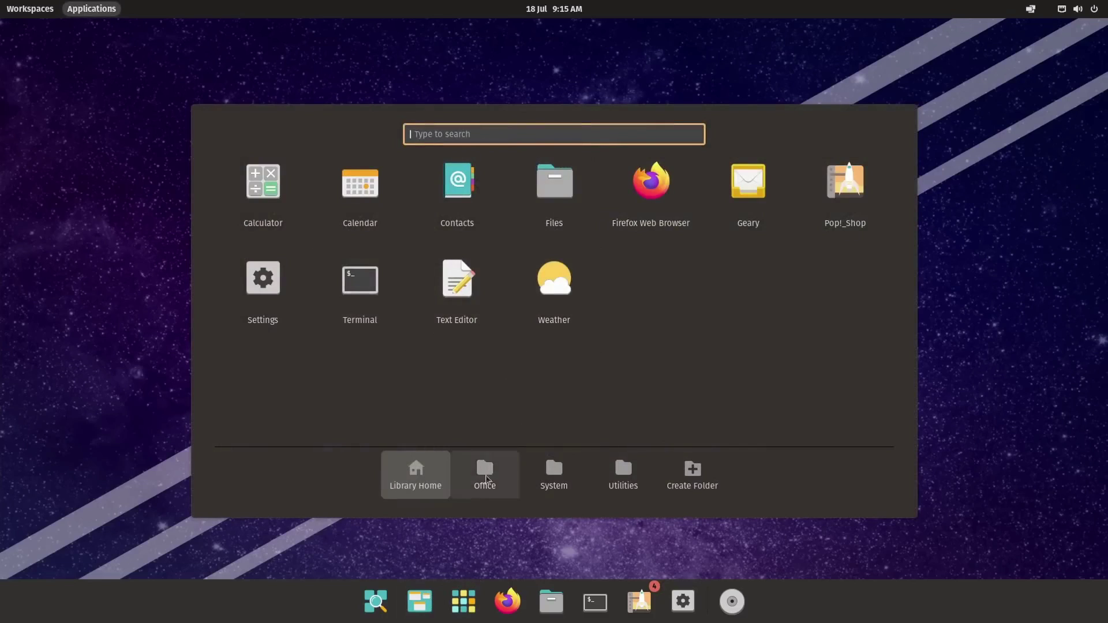
# Browse the Office, System and Utilities folders, then drag Calendar around the home grid
pyautogui.click(487, 478)
pyautogui.click(562, 487)
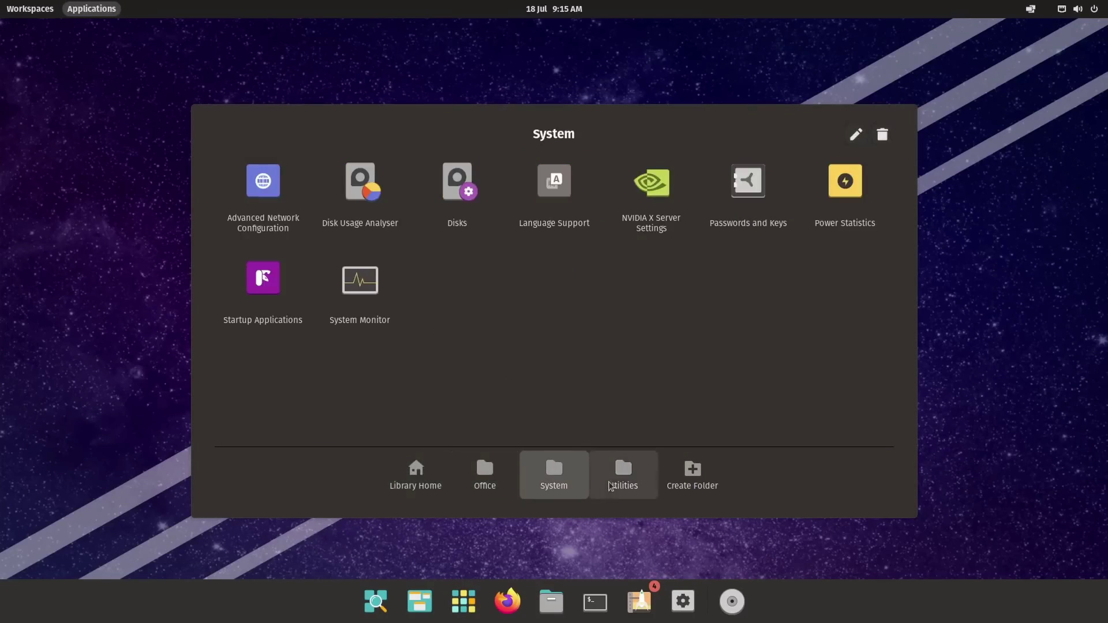
pyautogui.click(620, 482)
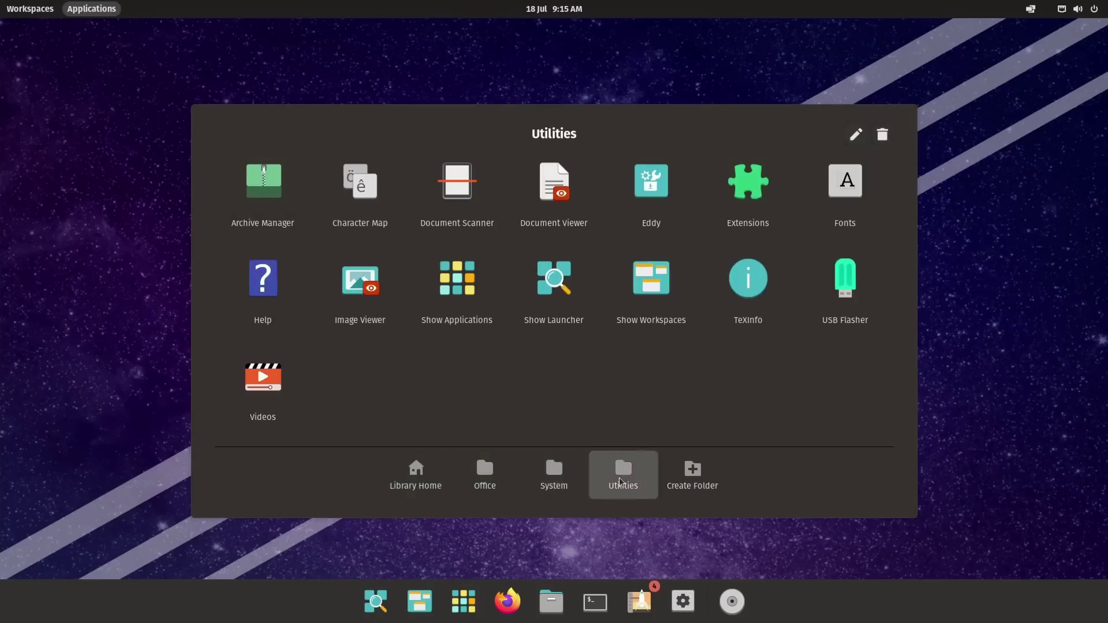
pyautogui.click(413, 478)
pyautogui.moveTo(360, 183); pyautogui.dragTo(227, 181)
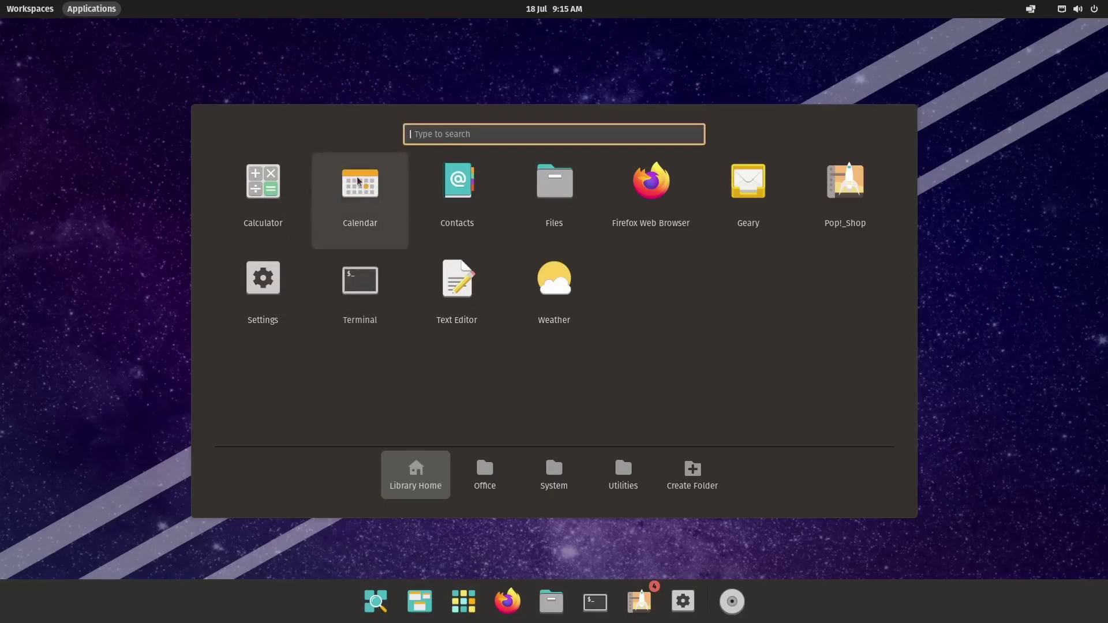
pyautogui.moveTo(360, 184); pyautogui.dragTo(350, 286)
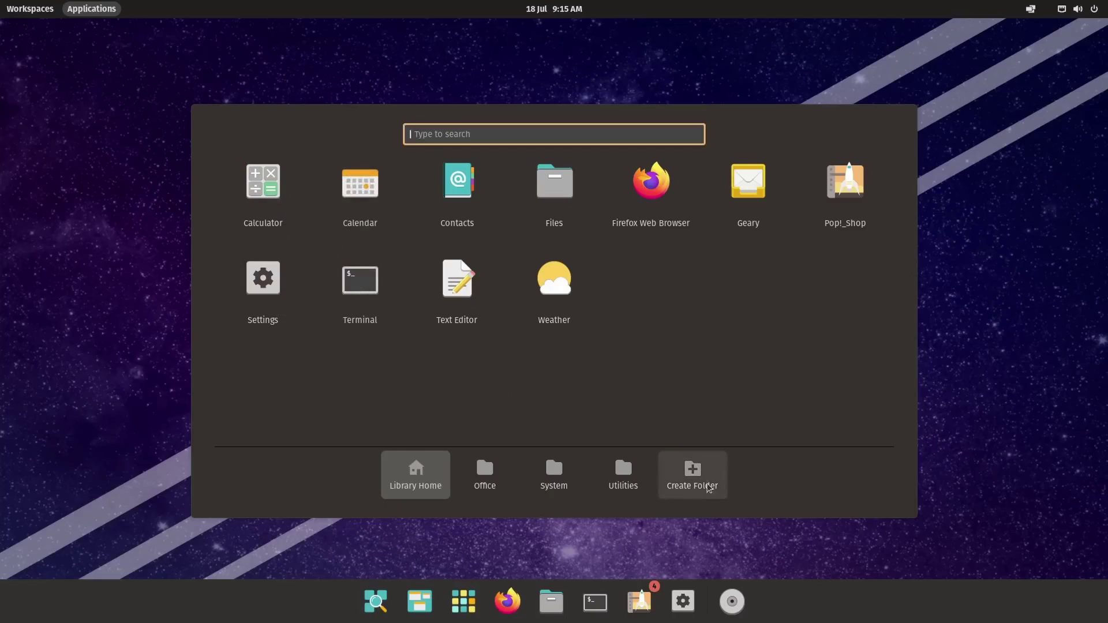
# Create a folder named 'New Folder' and drag Terminal and Text Editor into it
pyautogui.click(682, 467)
pyautogui.write('New Fold')
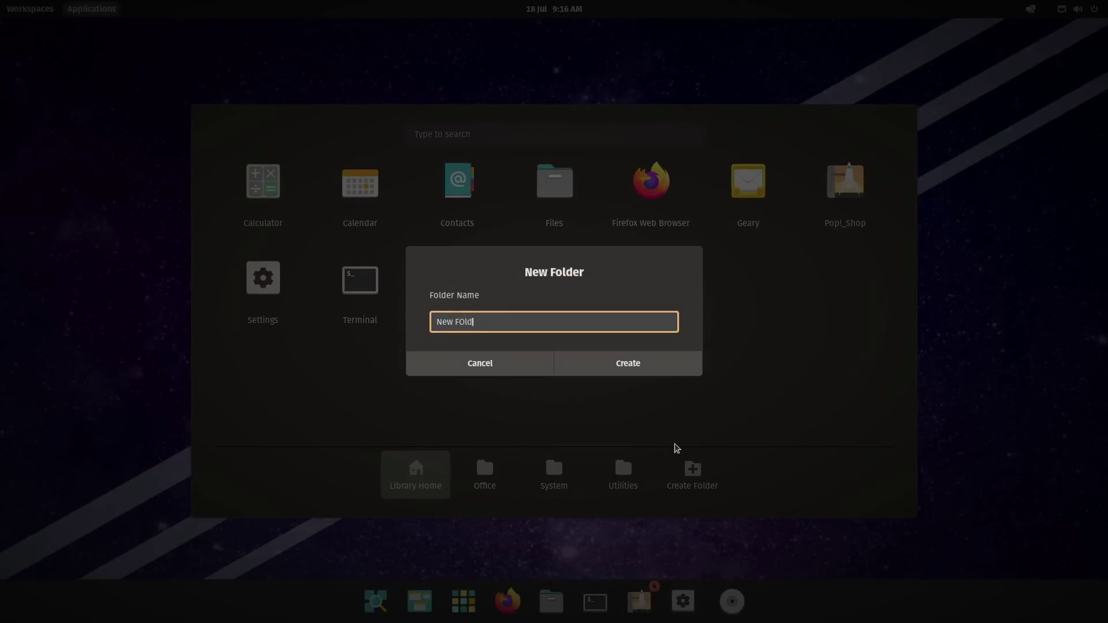
pyautogui.write('er')
pyautogui.press('Return')
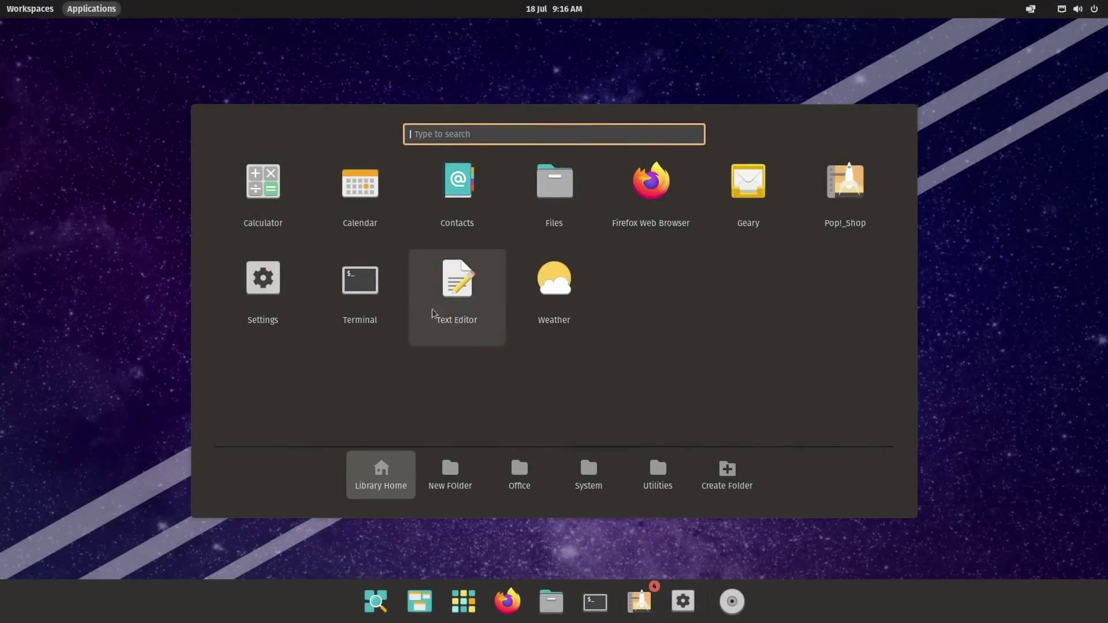
pyautogui.moveTo(360, 281); pyautogui.dragTo(448, 486)
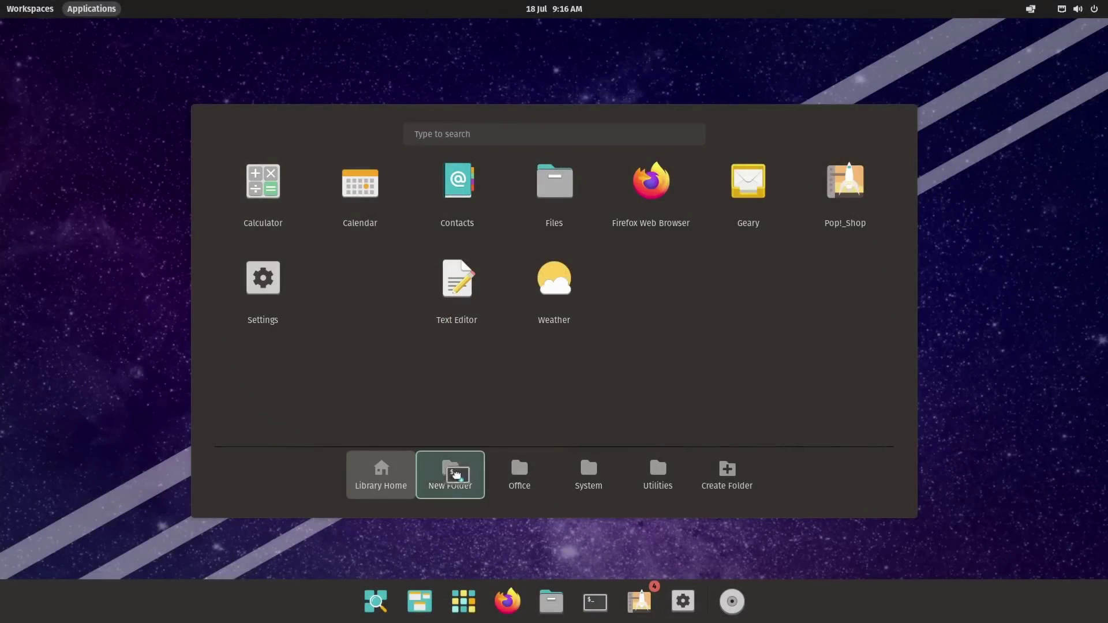
pyautogui.moveTo(359, 281)
pyautogui.mouseDown()
pyautogui.moveTo(448, 485)
pyautogui.moveTo(429, 437)
pyautogui.mouseUp()
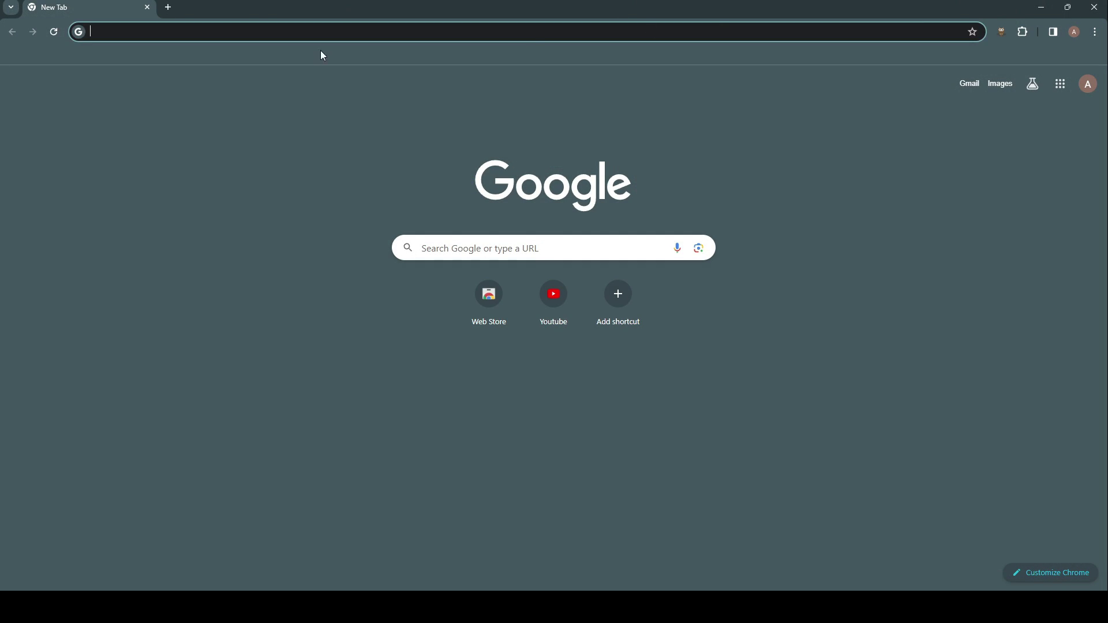
# Paste the github.com/ryanabx/fedora-cosmic-atomic URL into Chrome's address bar and load it
pyautogui.click(280, 35)
pyautogui.write('https://github.com/ryanabx/fedora-cosmic-atomic')
pyautogui.press('Return')
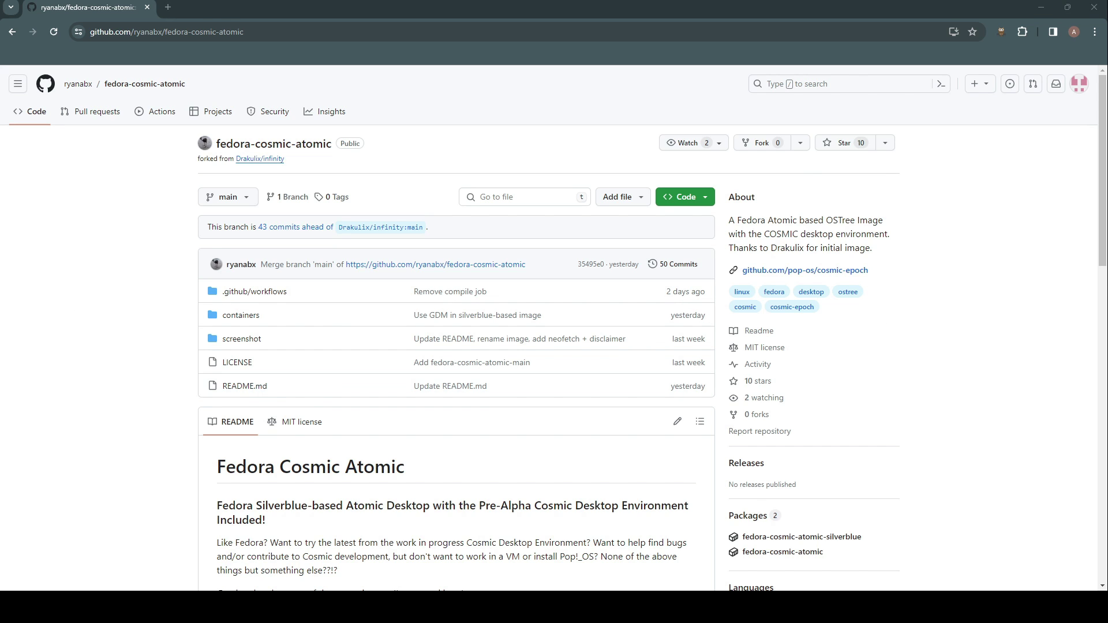
pyautogui.scroll(-3, 554, 346)
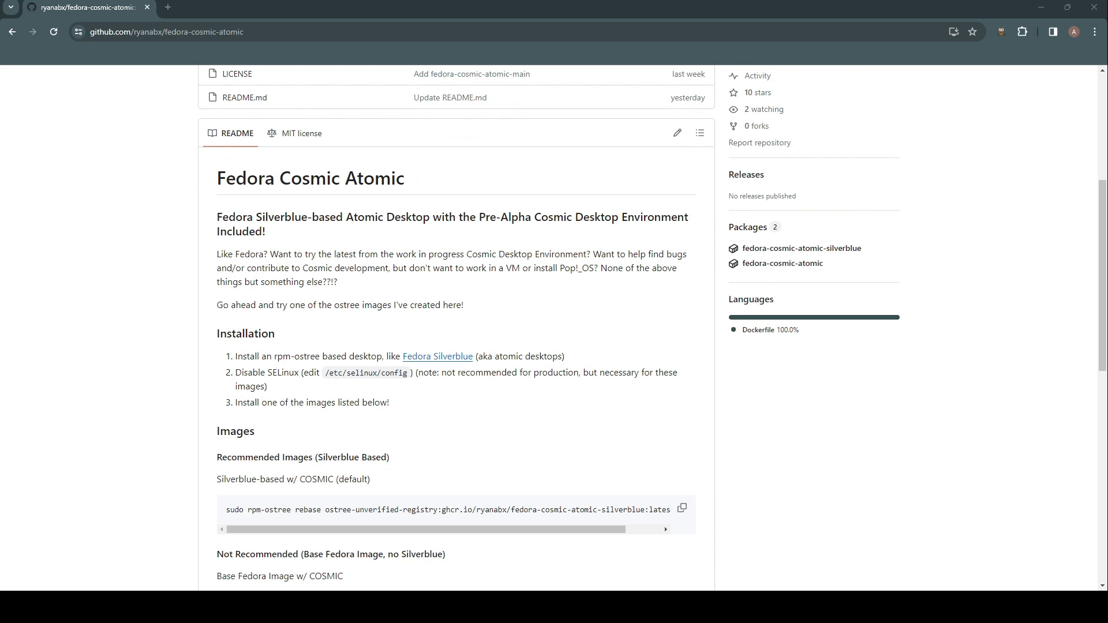
pyautogui.scroll(-1, 554, 347)
pyautogui.scroll(-1, 554, 346)
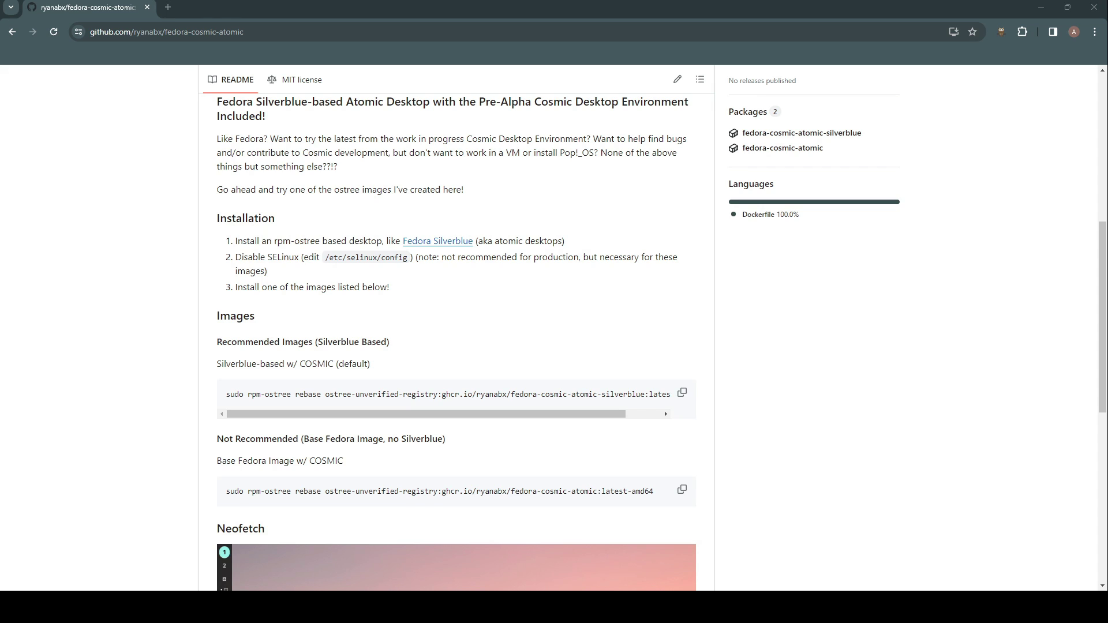
pyautogui.scroll(-1, 456, 346)
pyautogui.scroll(-1, 456, 346)
pyautogui.scroll(-1, 456, 346)
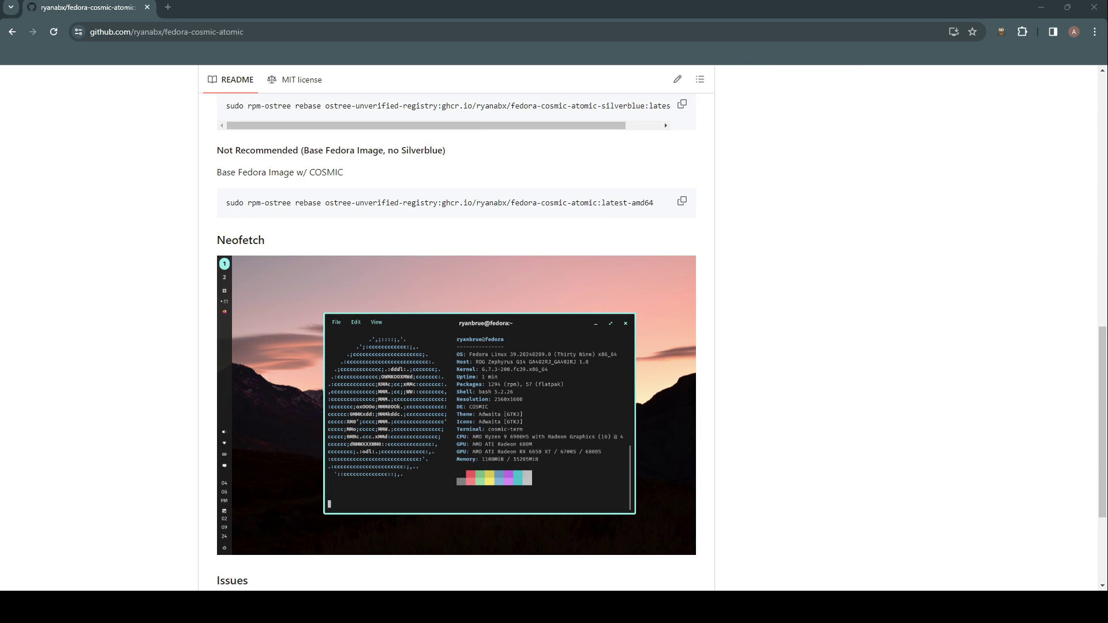
pyautogui.scroll(-2, 456, 346)
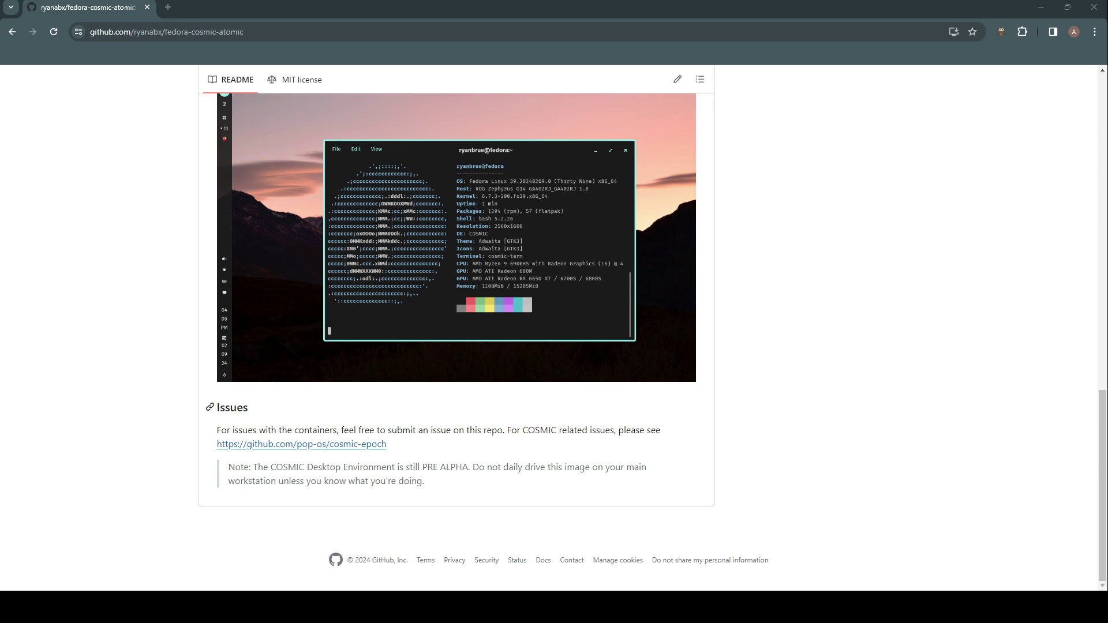
pyautogui.scroll(3, 463, 343)
pyautogui.scroll(1, 464, 343)
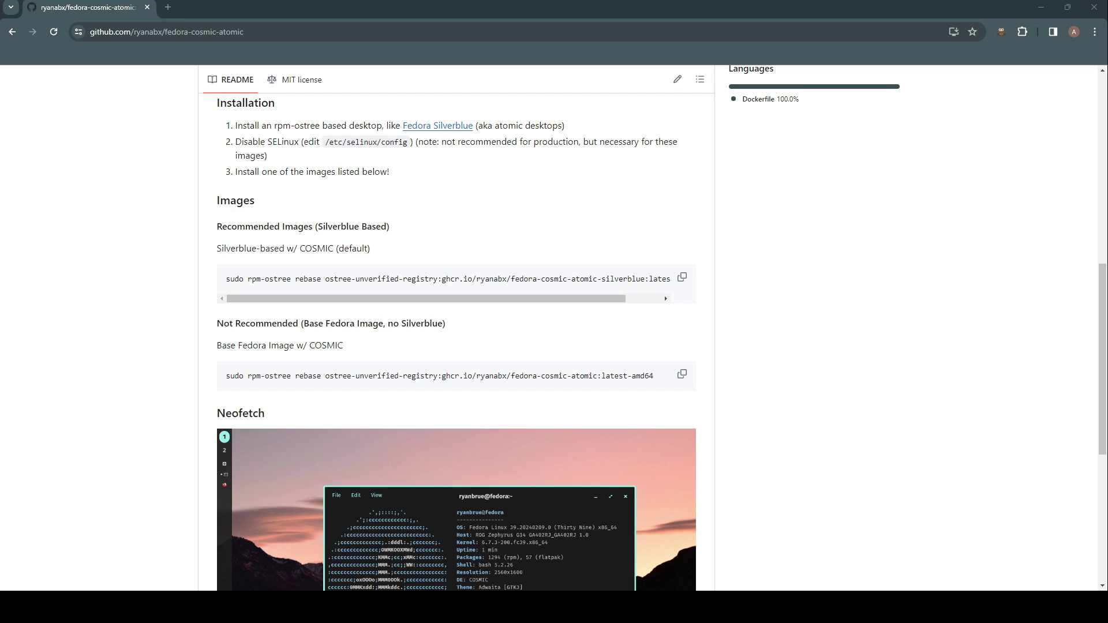
pyautogui.scroll(1, 464, 344)
pyautogui.scroll(2, 465, 343)
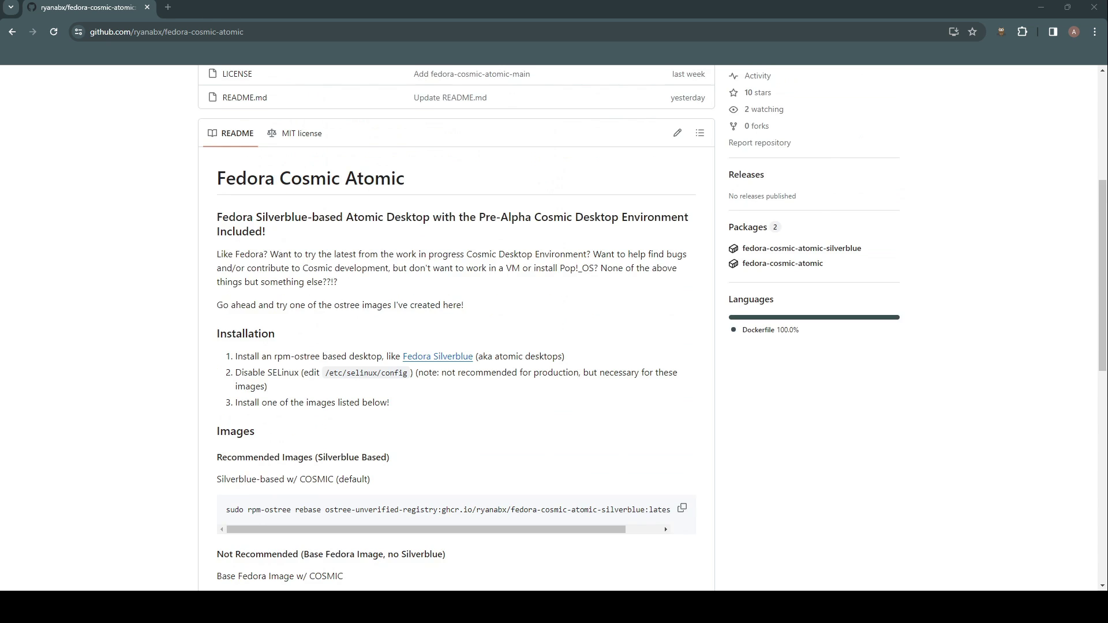
pyautogui.scroll(2, 465, 342)
pyautogui.scroll(2, 464, 344)
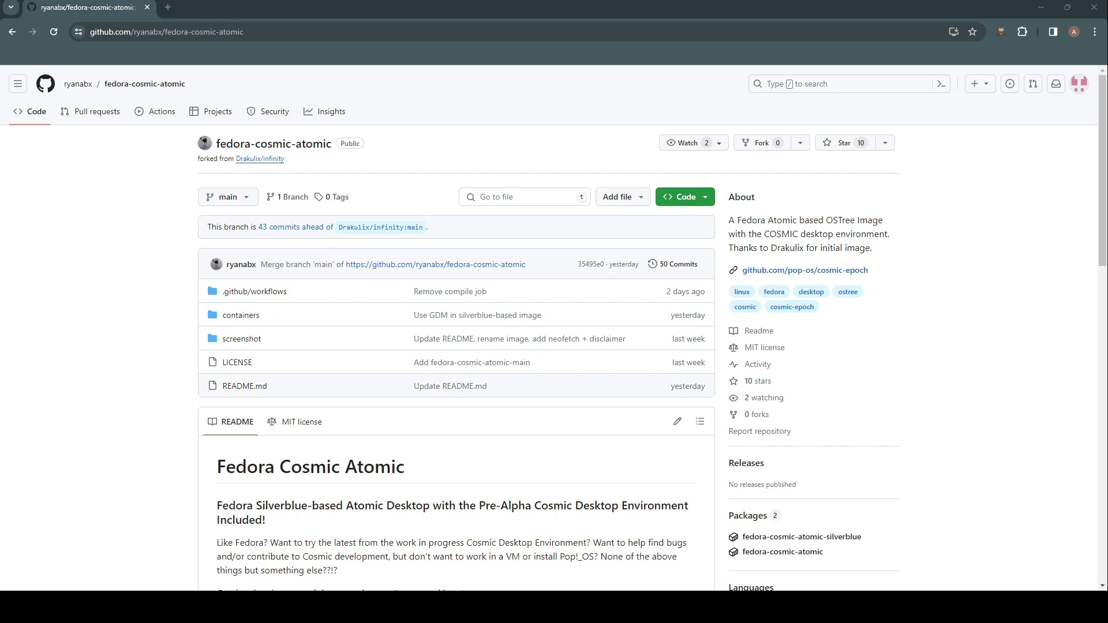
pyautogui.click(246, 292)
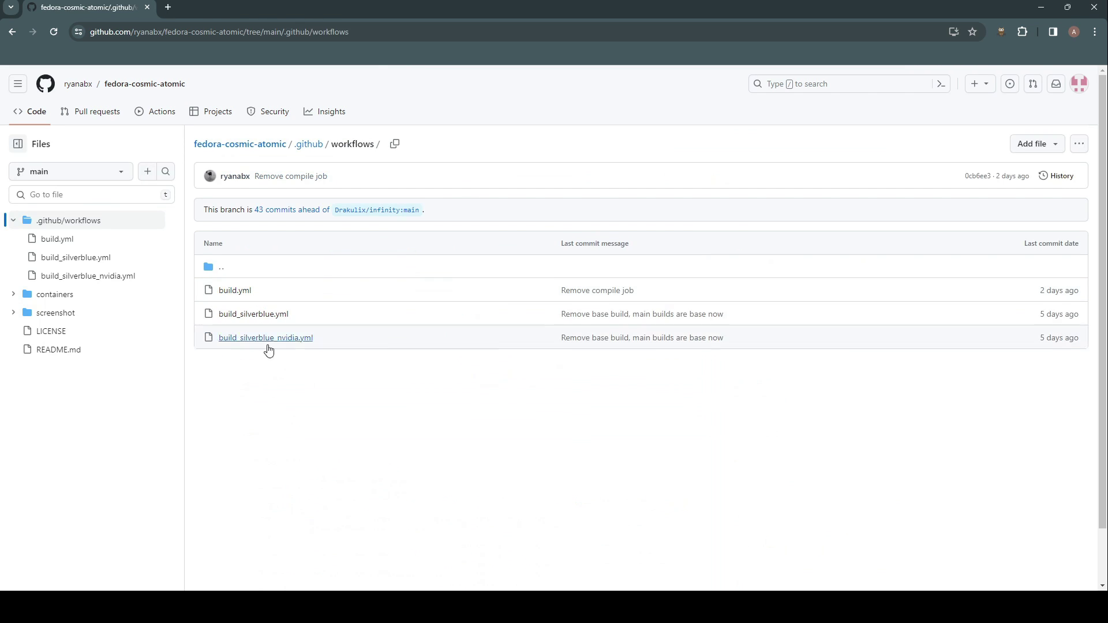
pyautogui.click(307, 146)
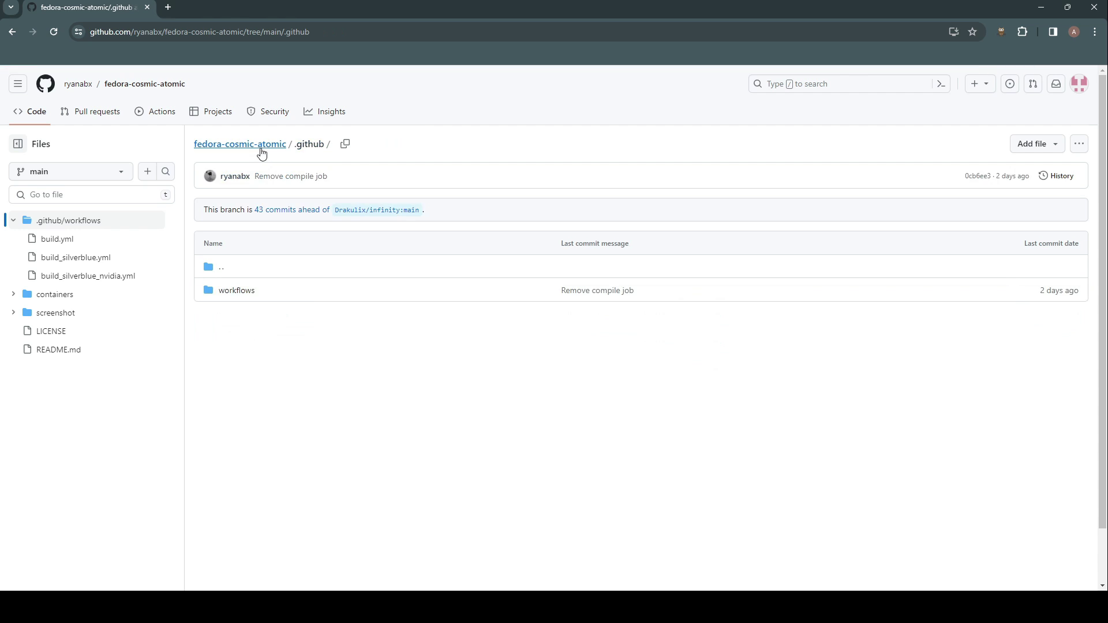
pyautogui.click(259, 146)
pyautogui.scroll(-2, 394, 270)
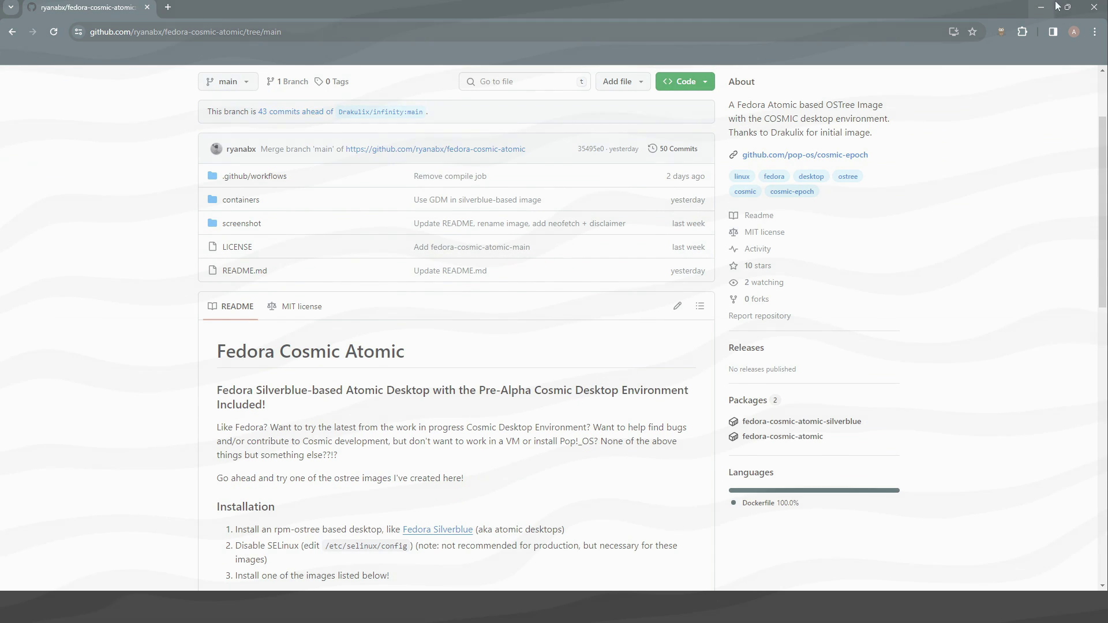